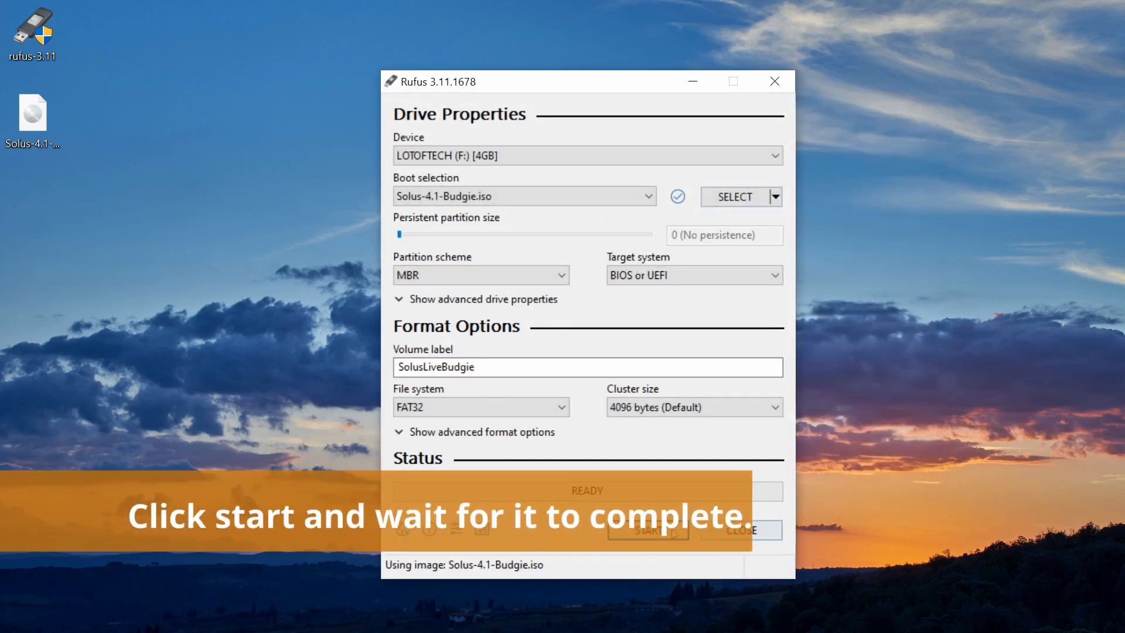
Step: Write the Solus ISO to the USB drive in ISO Image mode, downloading Syslinux files, then close Rufus
left_click(655, 531)
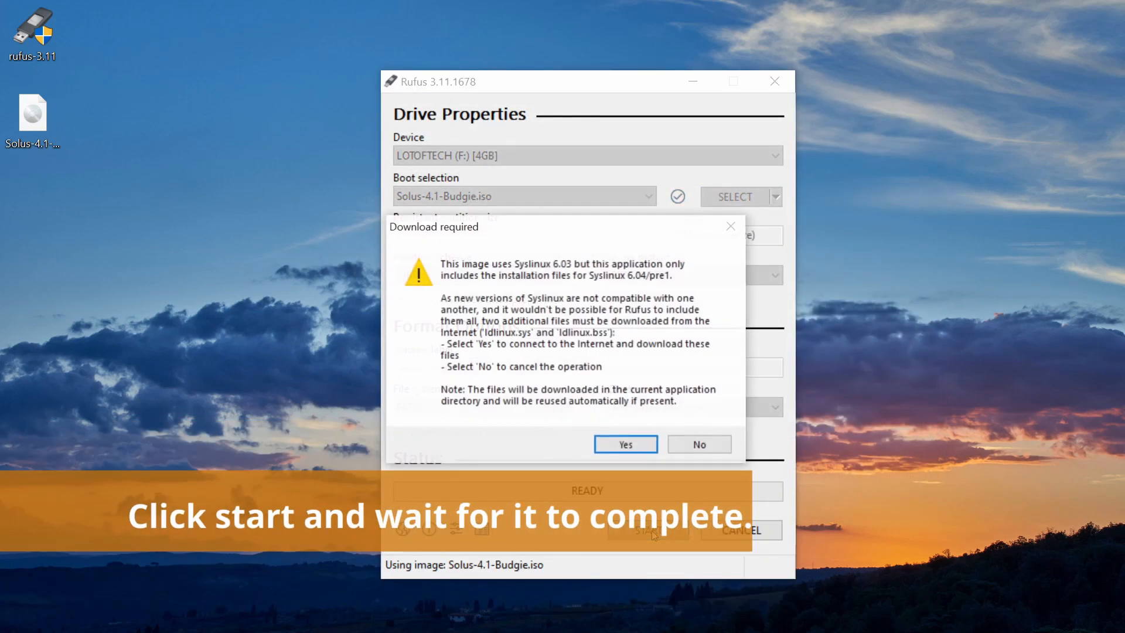
left_click(623, 446)
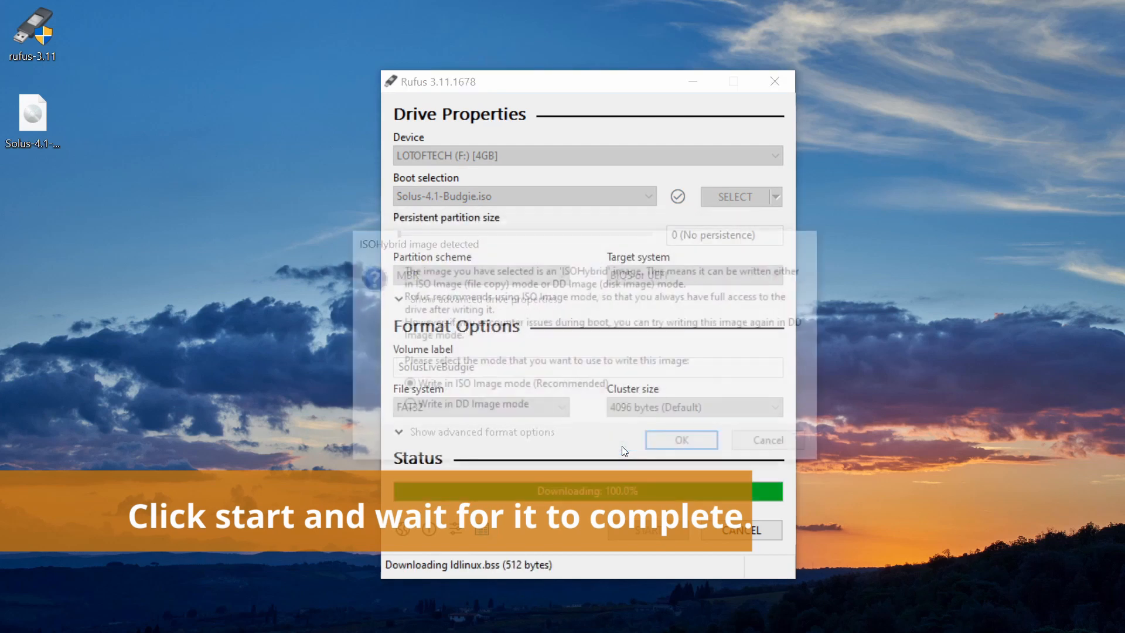
left_click(701, 450)
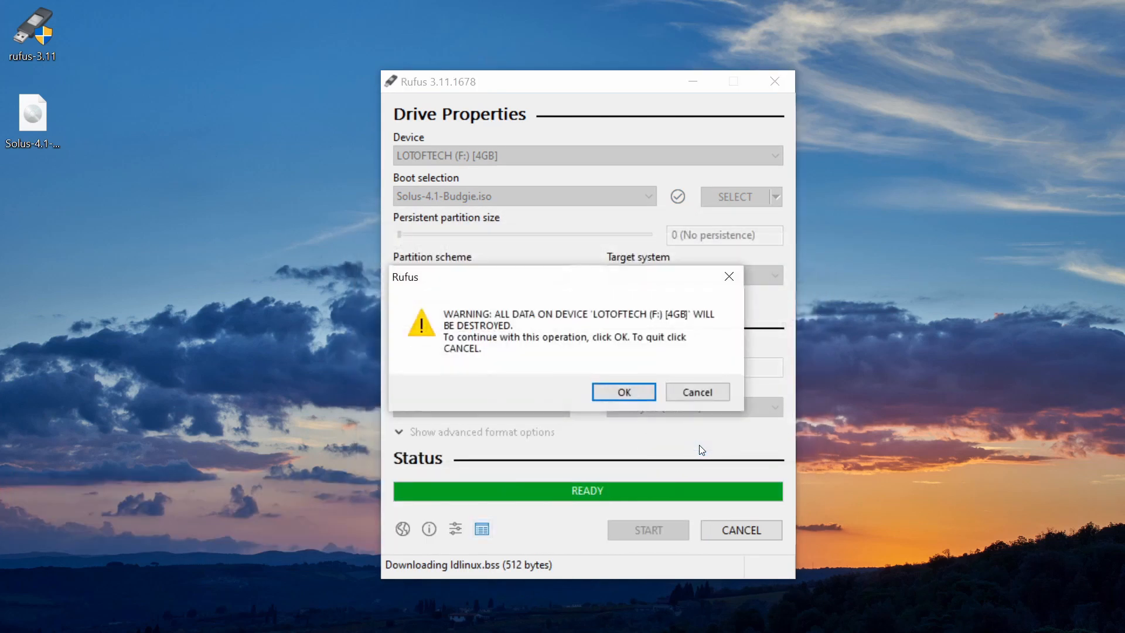
left_click(624, 398)
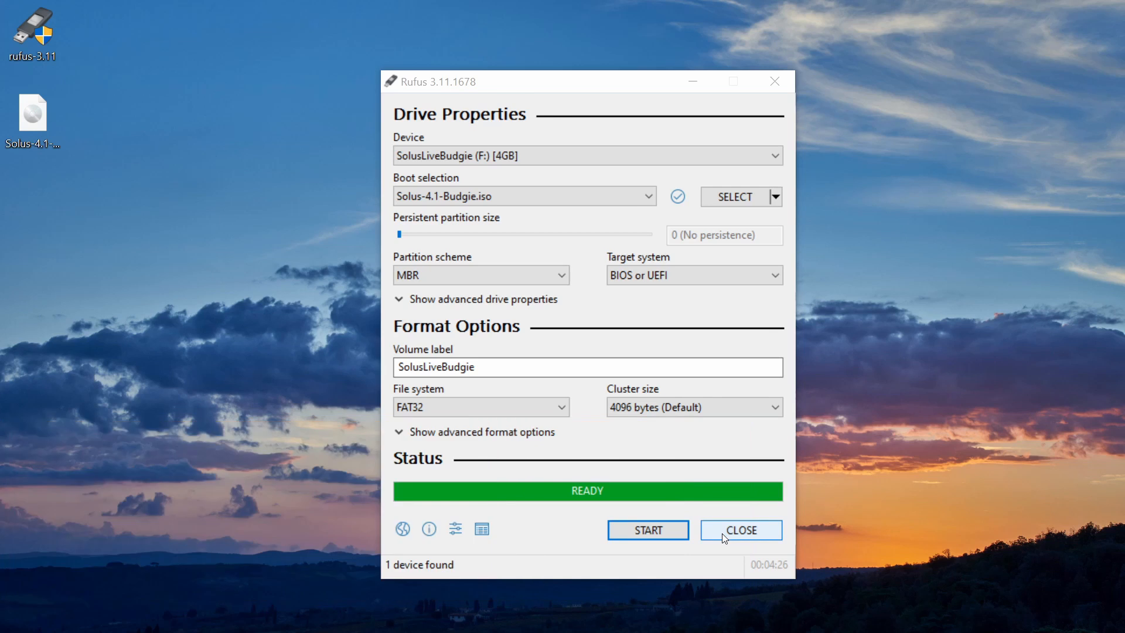
left_click(724, 538)
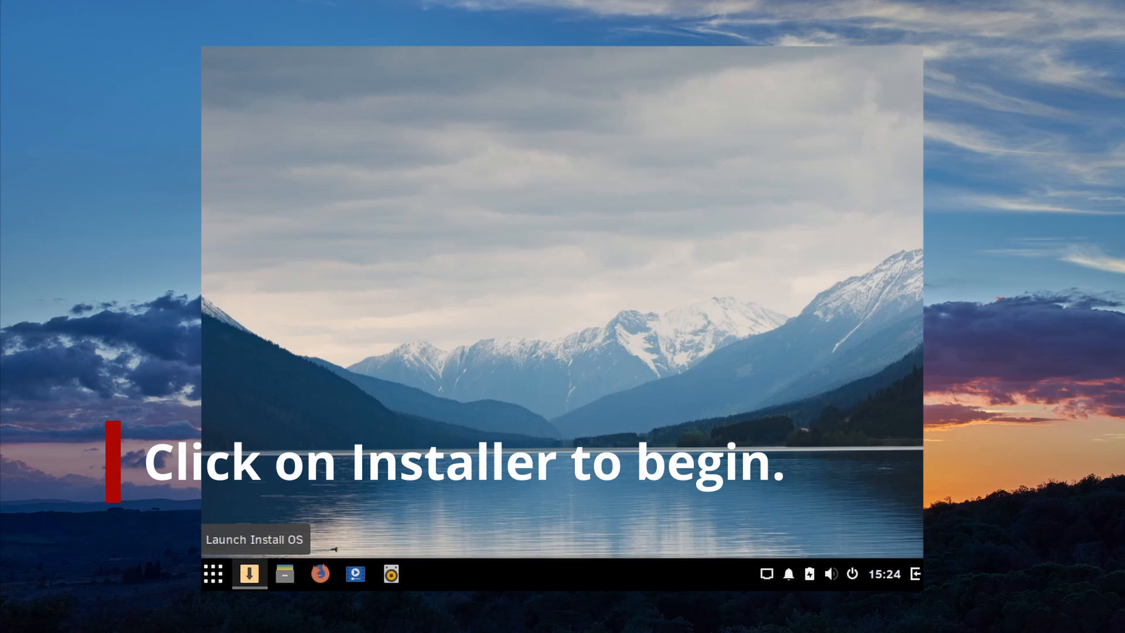
Step: Launch the Install OS icon from the Solus Budgie live desktop panel
left_click(249, 574)
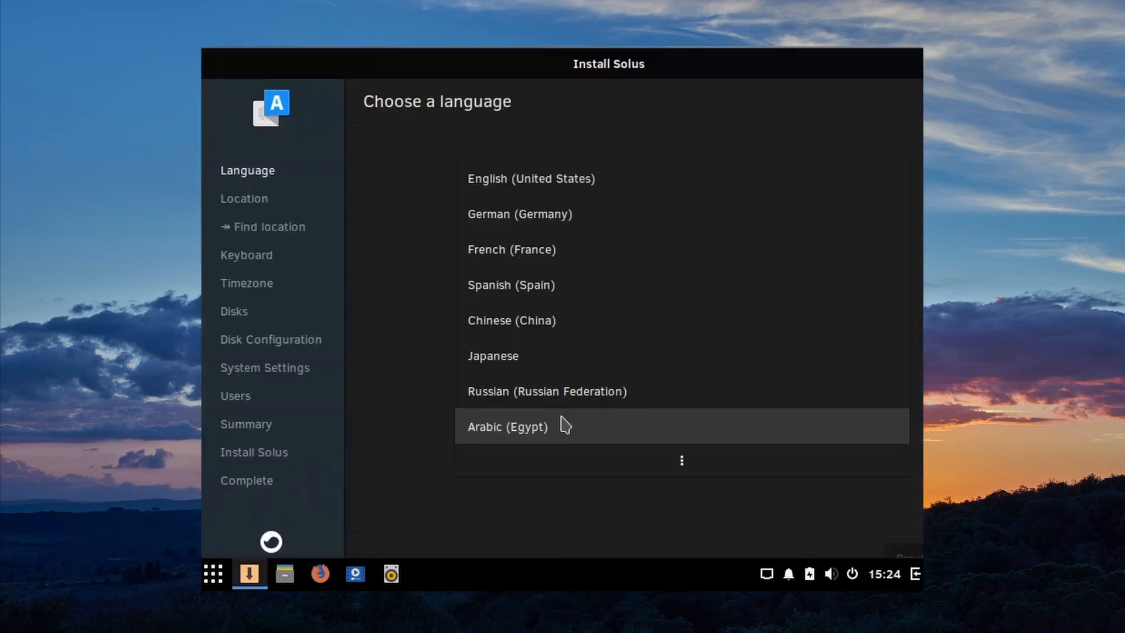
Step: Select English (United States) as the installer language, skipping automatic location detection
left_click_drag(746, 76, 635, 59)
left_click(468, 183)
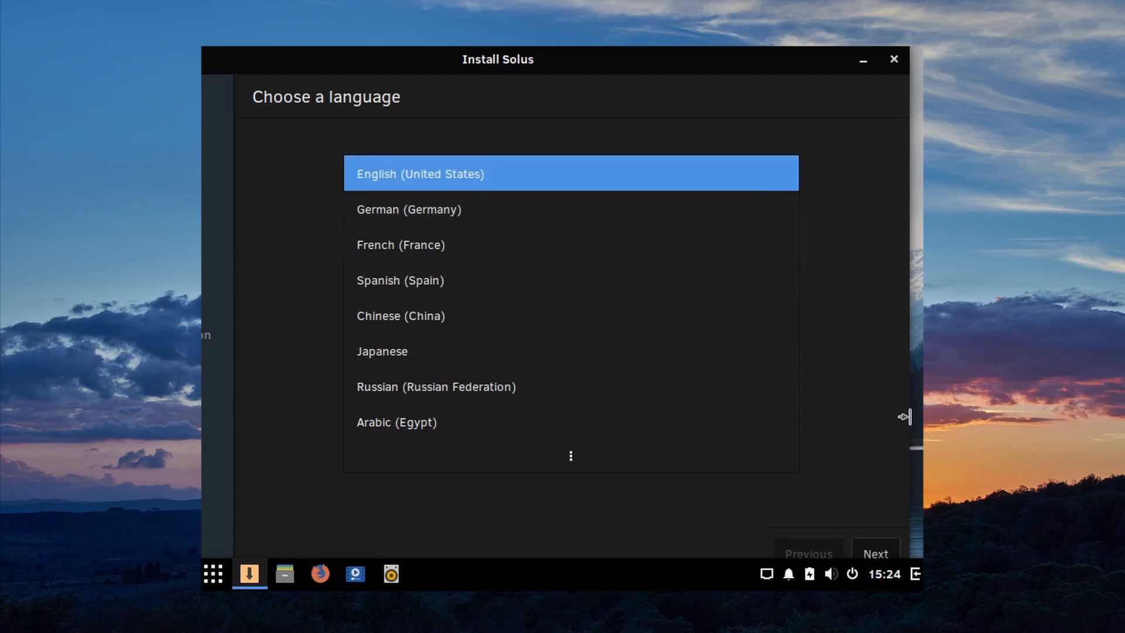
left_click(884, 555)
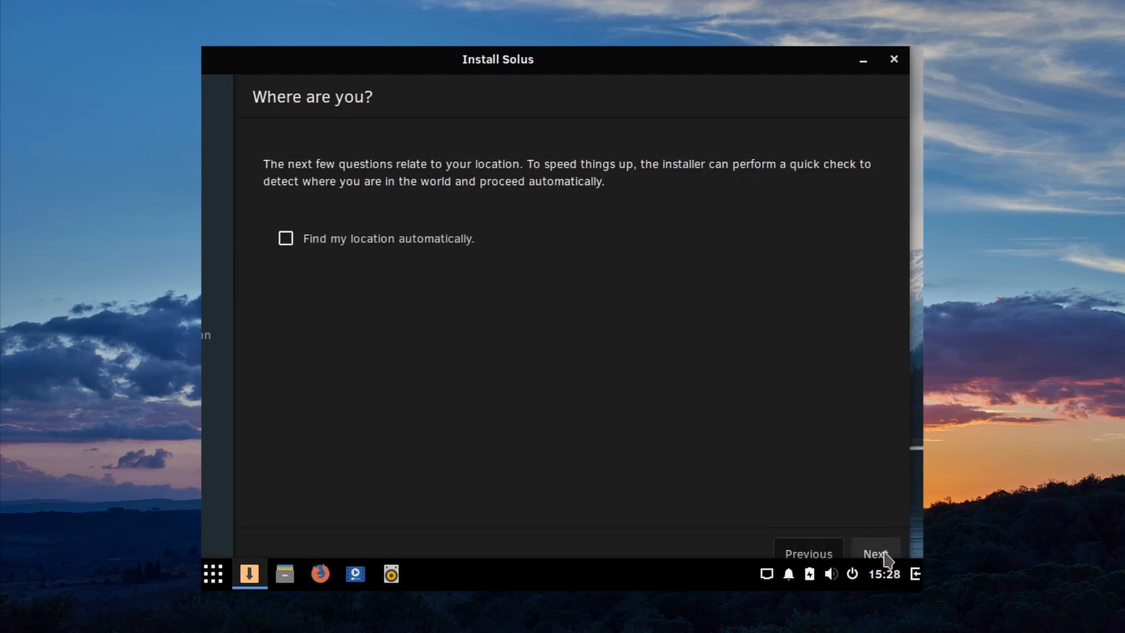
left_click(879, 555)
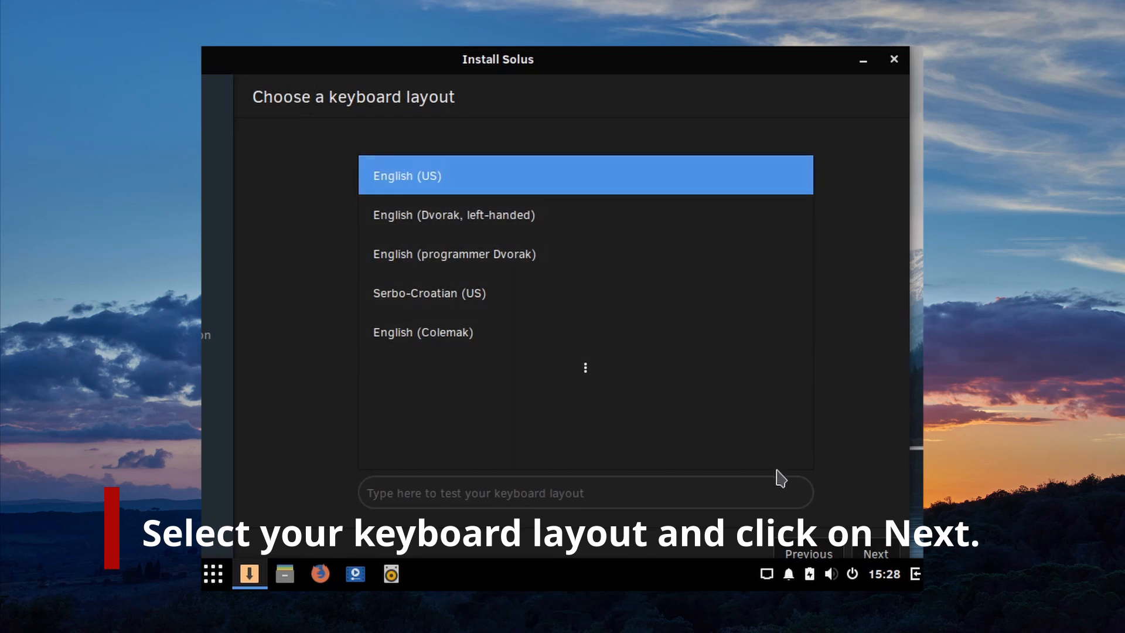
Step: Keep the English (US) keyboard layout and set the timezone to India, Kolkata
left_click(875, 553)
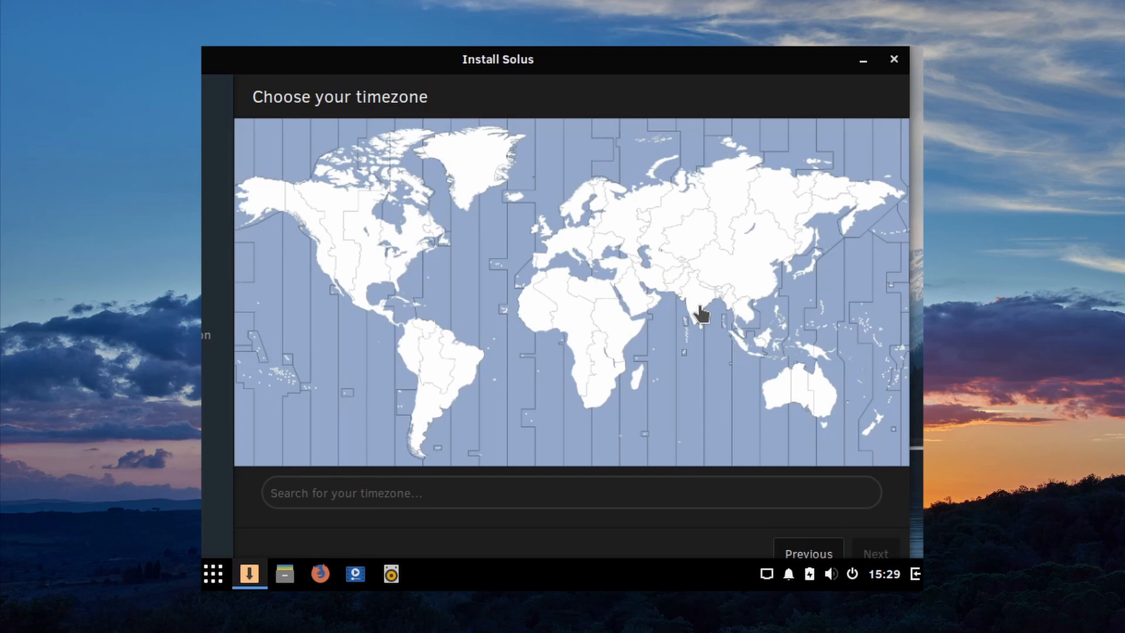
left_click(700, 307)
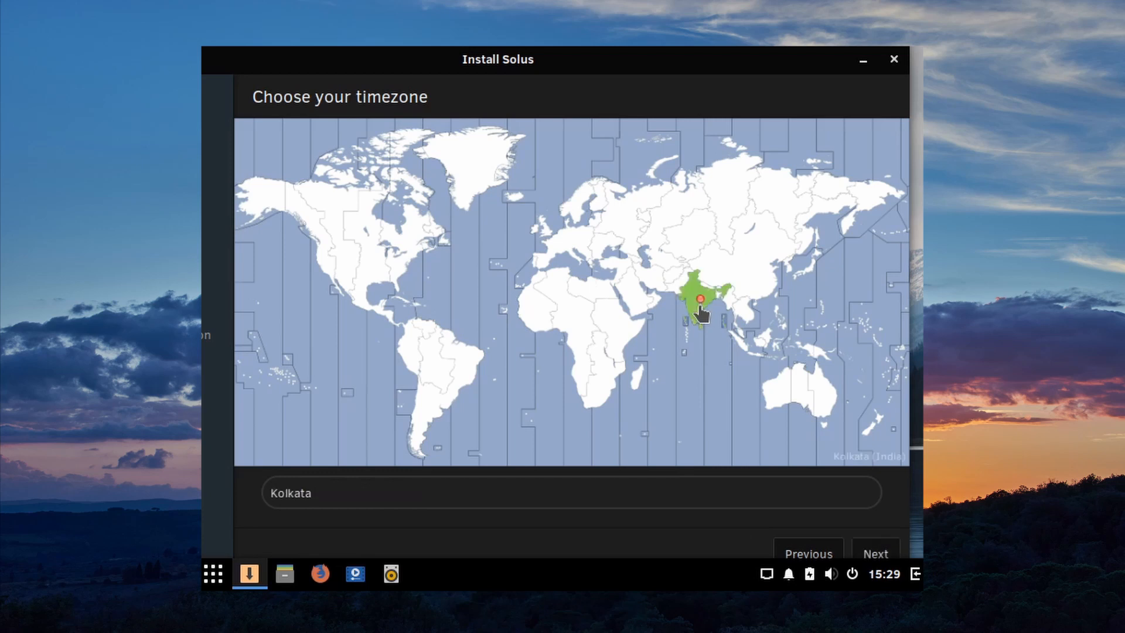
left_click(875, 554)
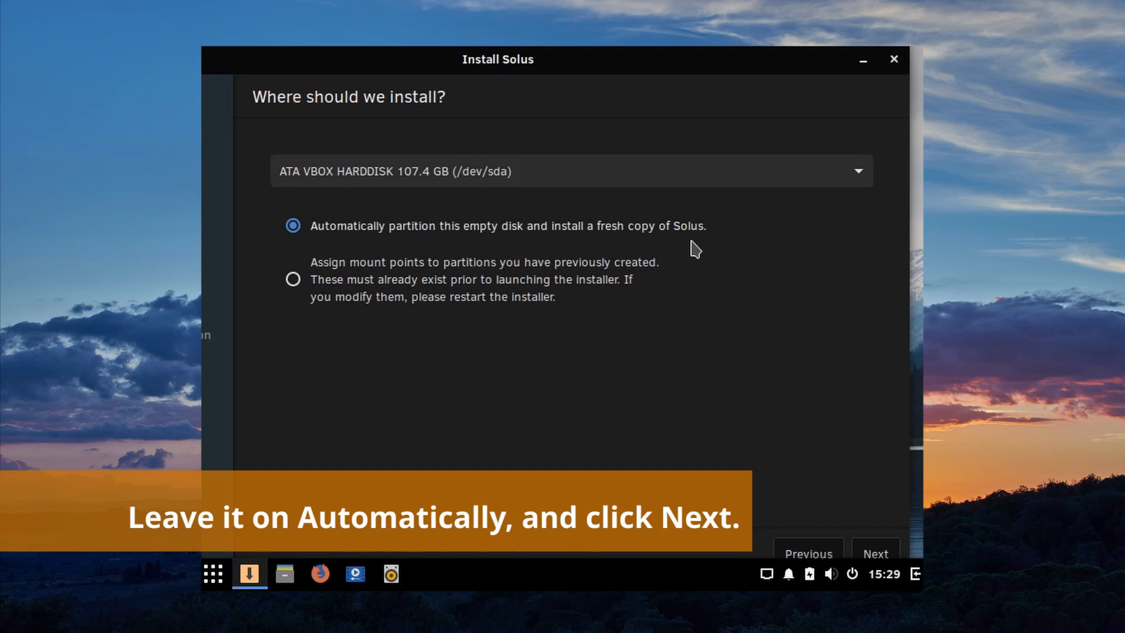
Step: Keep automatic partitioning without LVM, set hostname lotoftechpc and keep the bootloader on /dev/sda
left_click(877, 554)
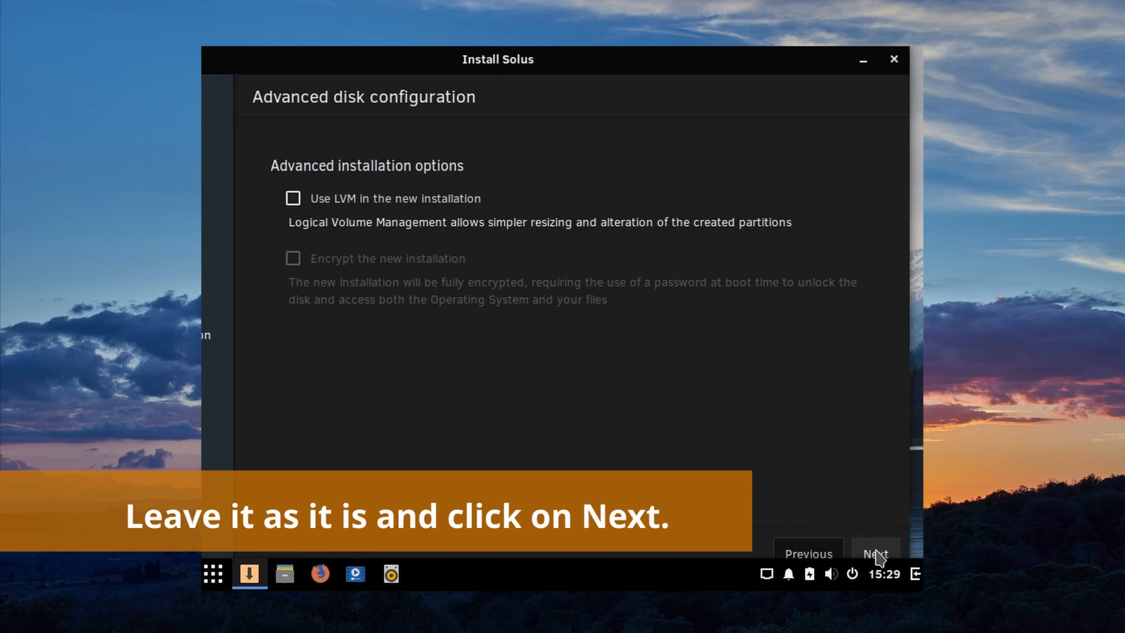
left_click(878, 555)
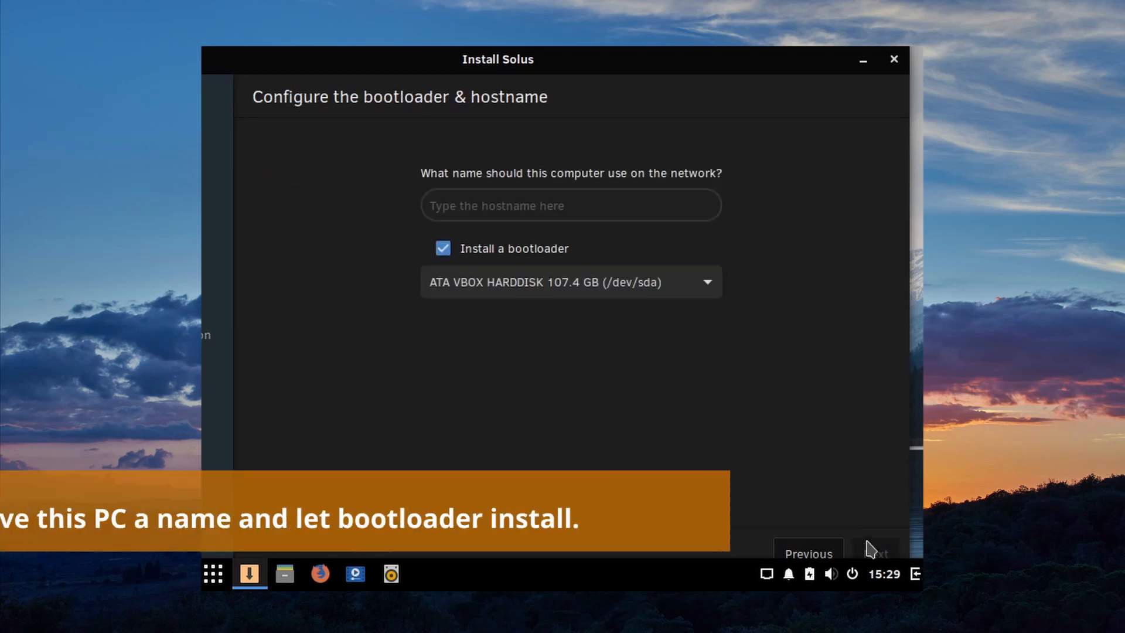
left_click(571, 202)
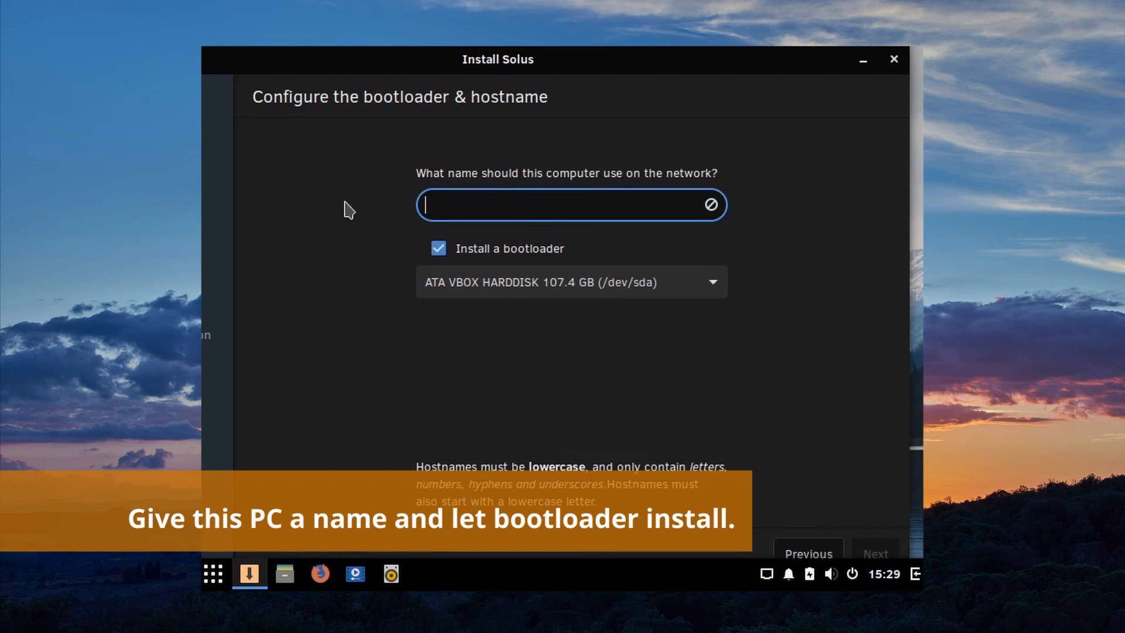
type("loto")
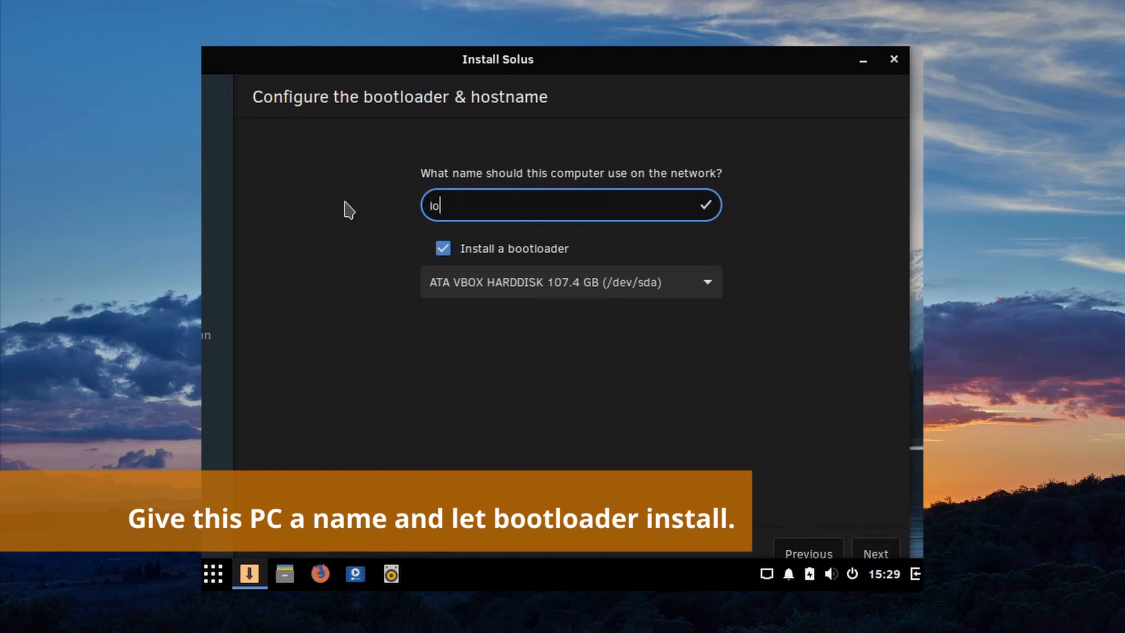
type("ftechpc")
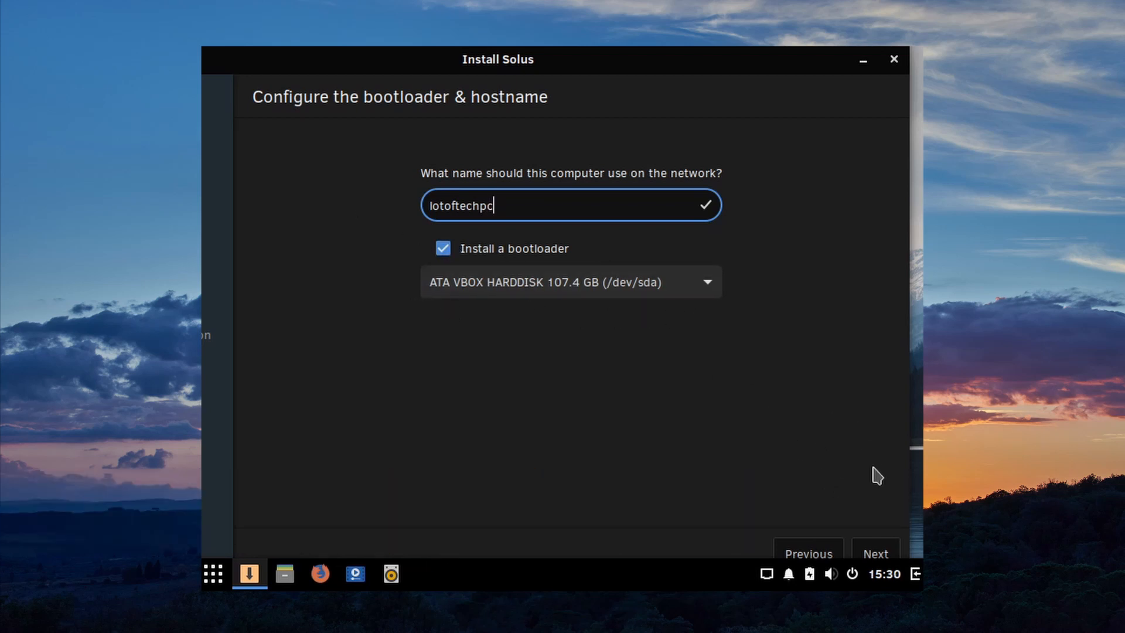
left_click(890, 545)
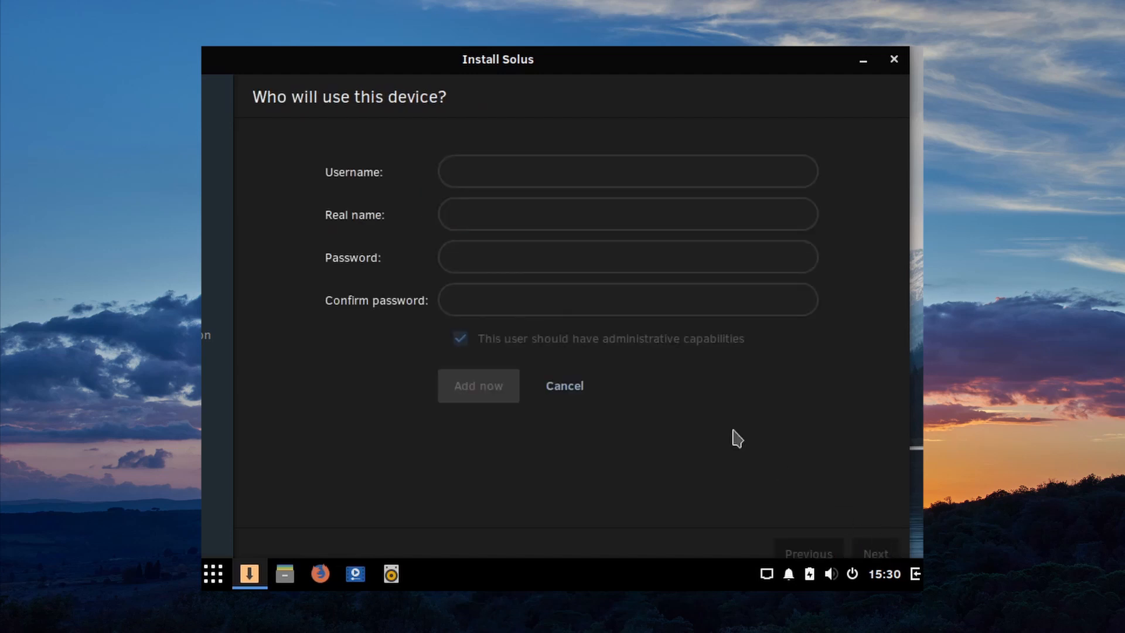
Step: Enter the user's username, real name and matching password for the new account
left_click(542, 159)
type("Akash")
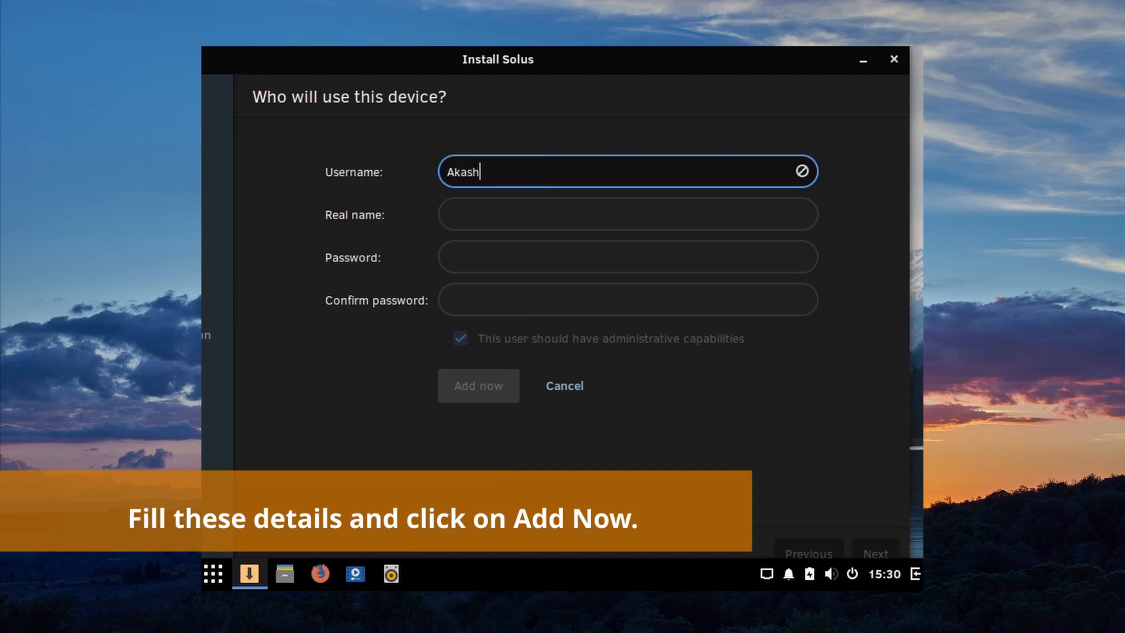
key("Tab")
type("Akash")
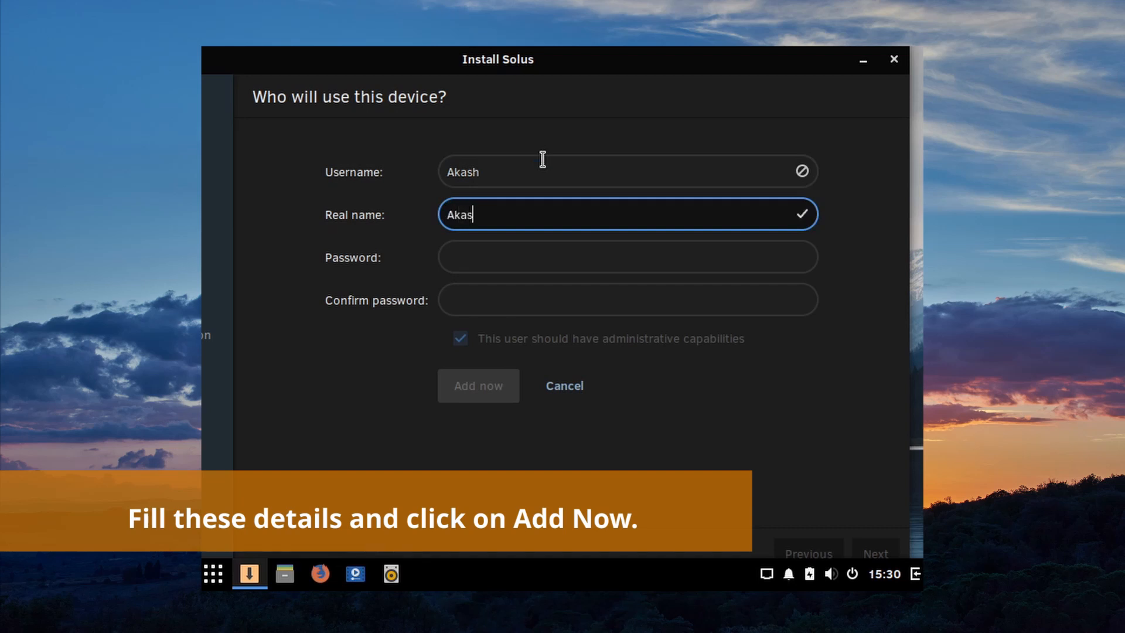
key("Tab")
type("1234567890")
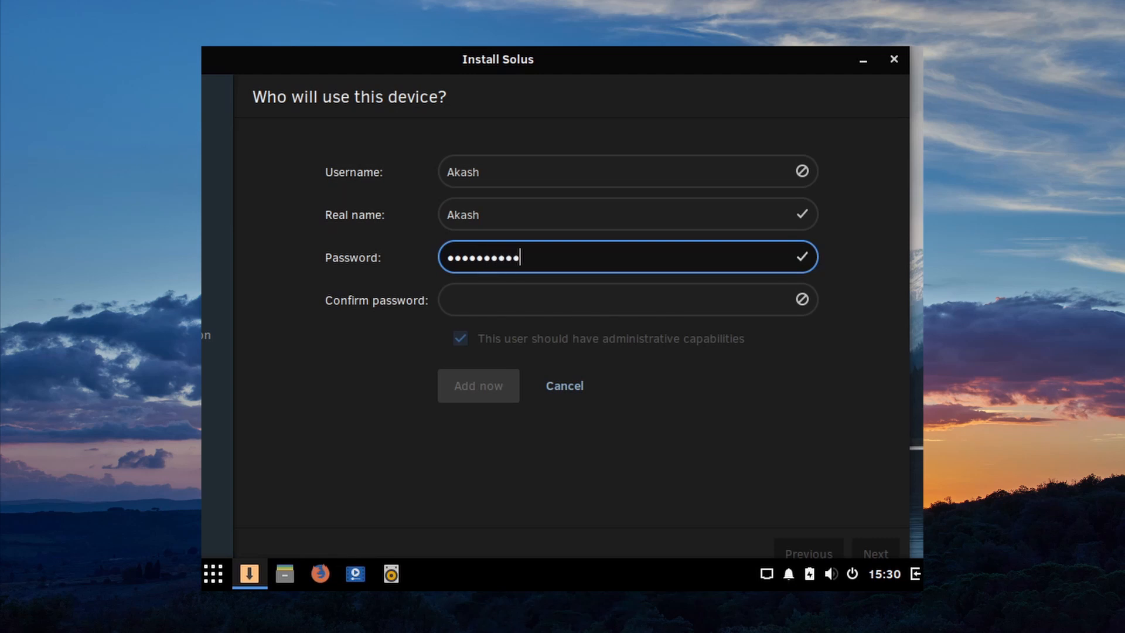
key("Tab")
type("1234567890")
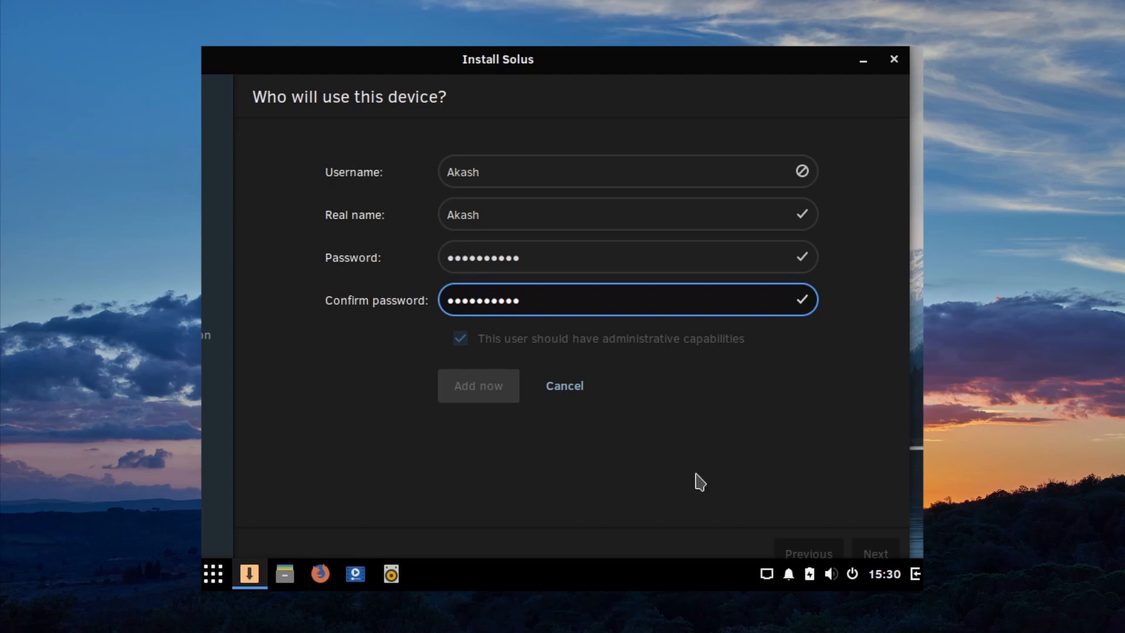
Step: Make the username lowercase, add the administrative user and continue to the review
left_click(502, 170)
key("BackSpace")
key("BackSpace")
key("BackSpace")
key("BackSpace")
key("BackSpace")
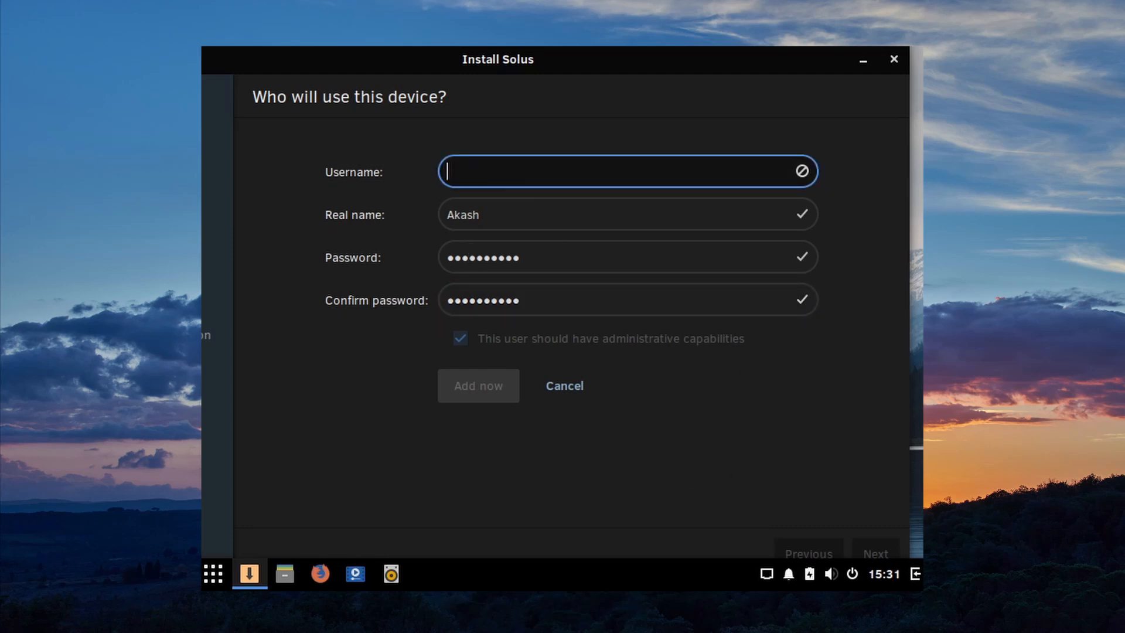
type("akash")
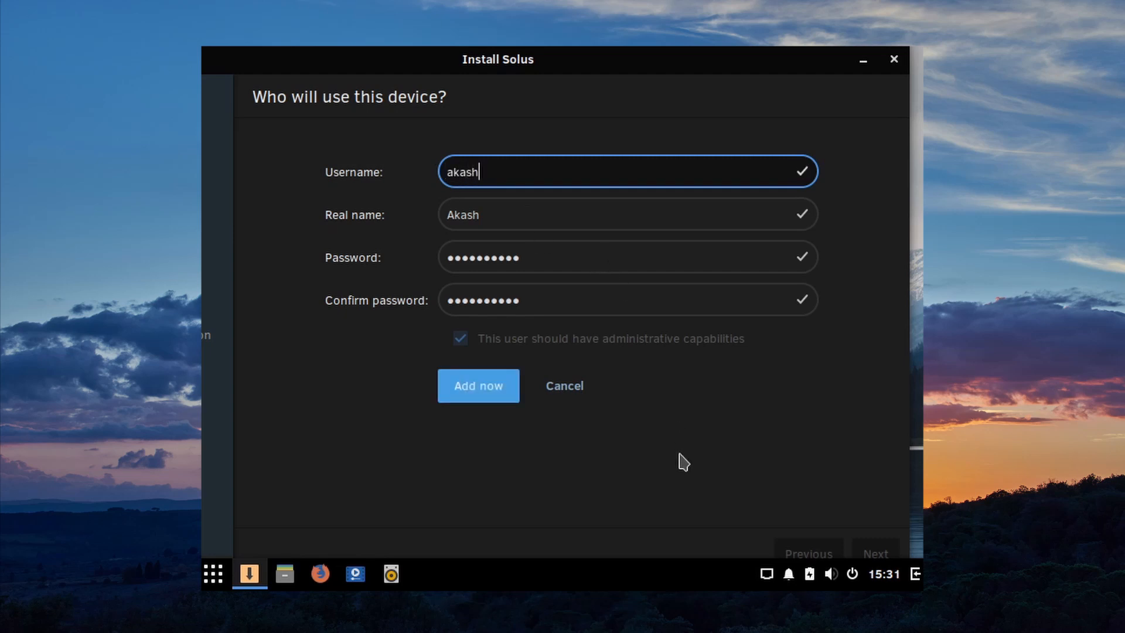
left_click(476, 401)
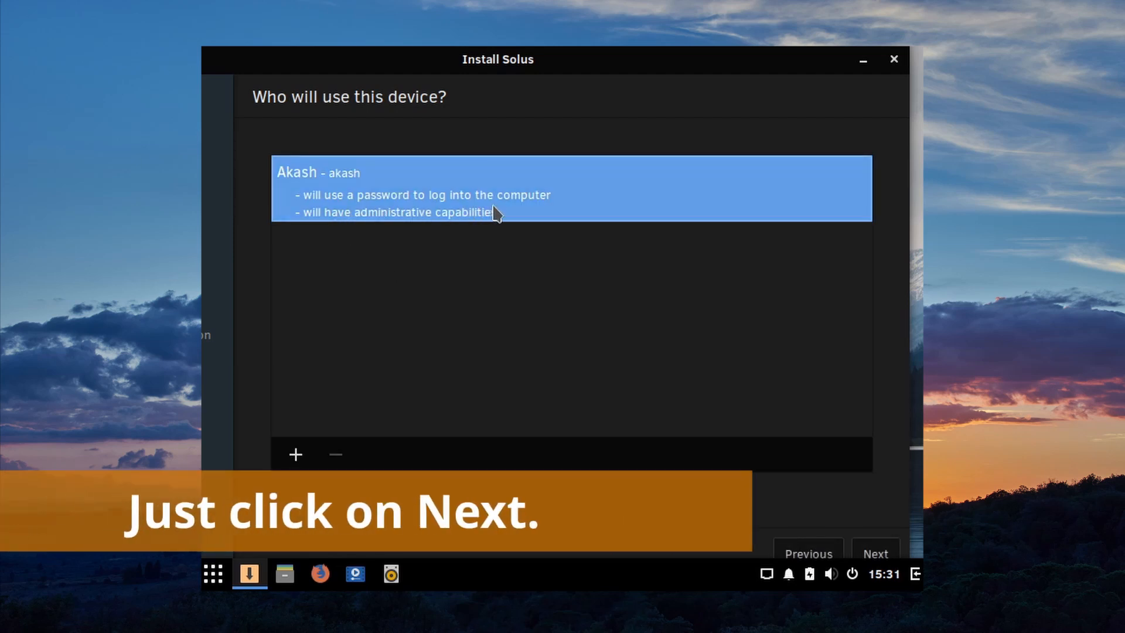
left_click(879, 555)
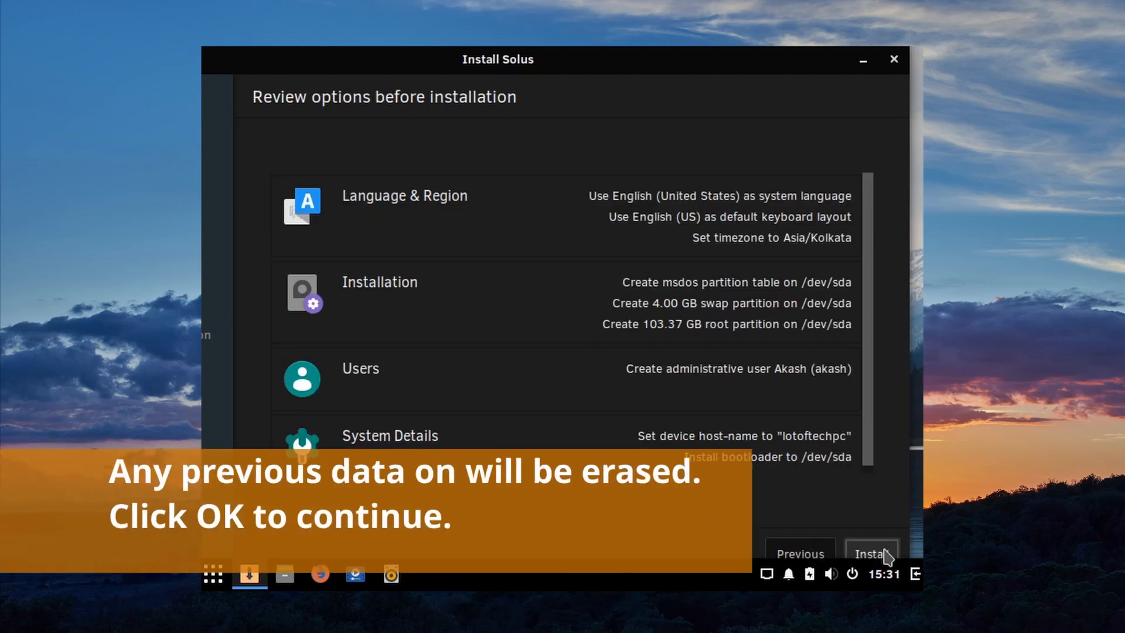
Step: Install Solus to the disk, accepting the data-loss warning, then log in with the account password
left_click(886, 553)
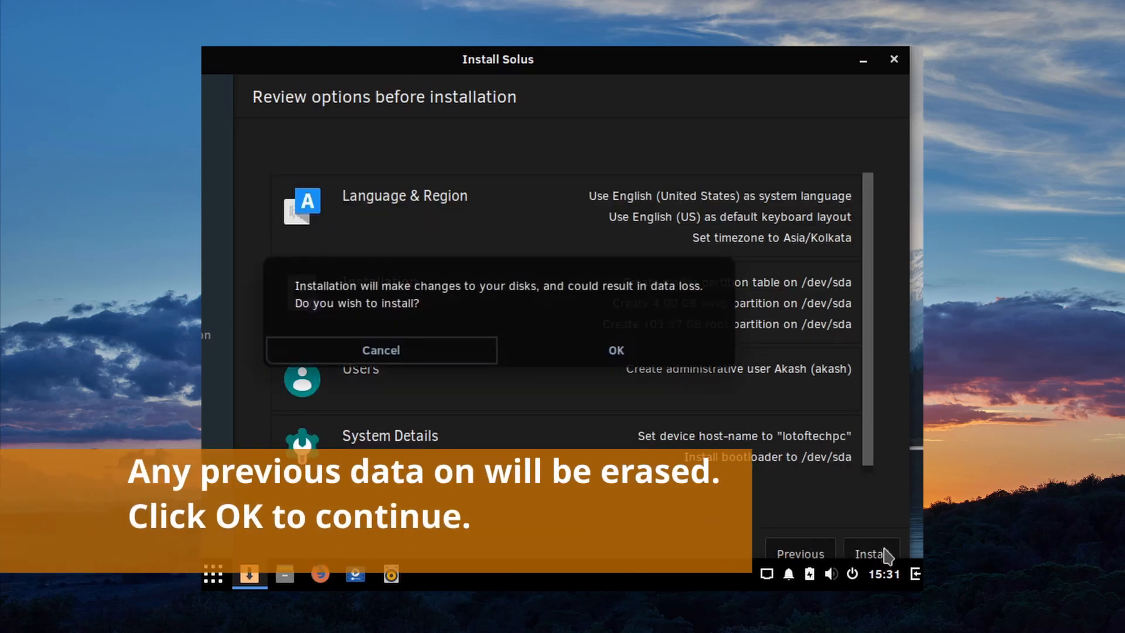
left_click(625, 359)
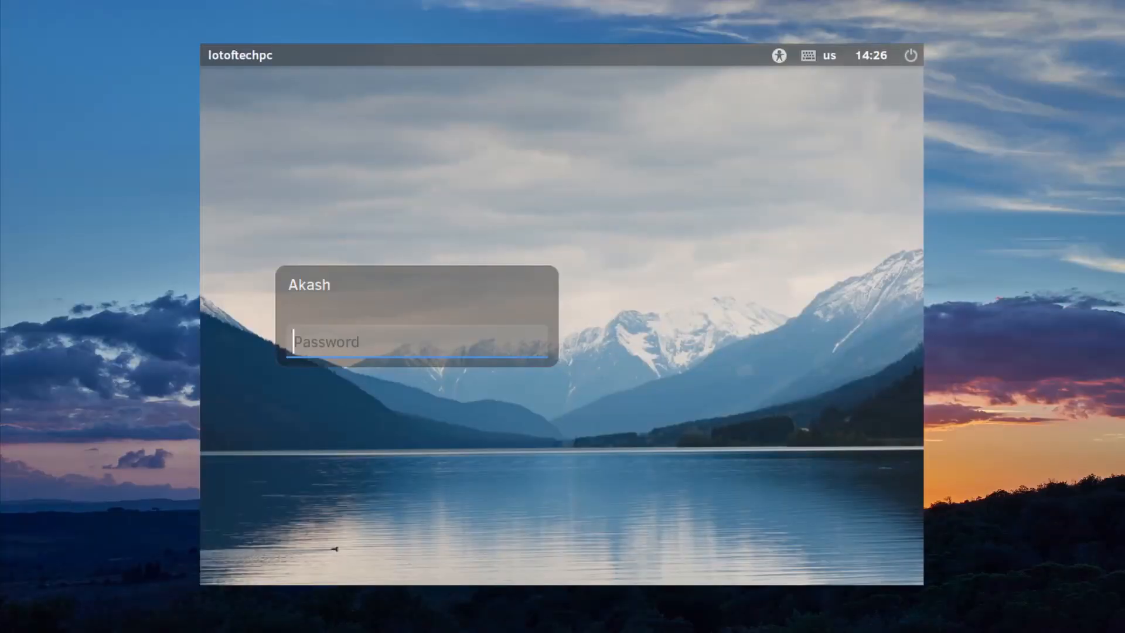
type("******")
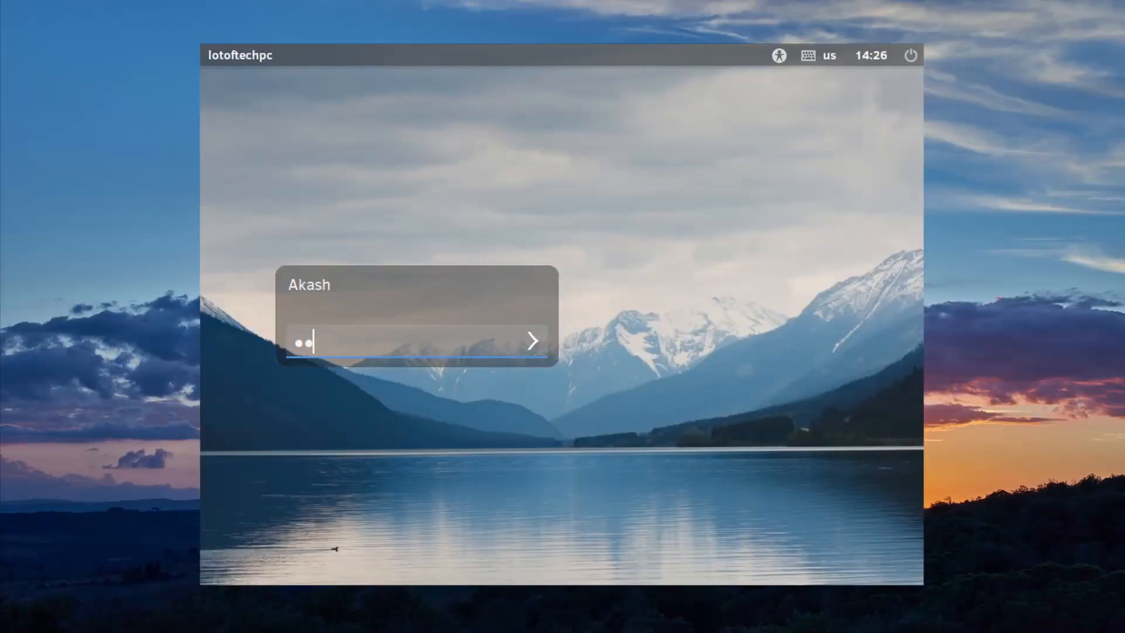
key("Return")
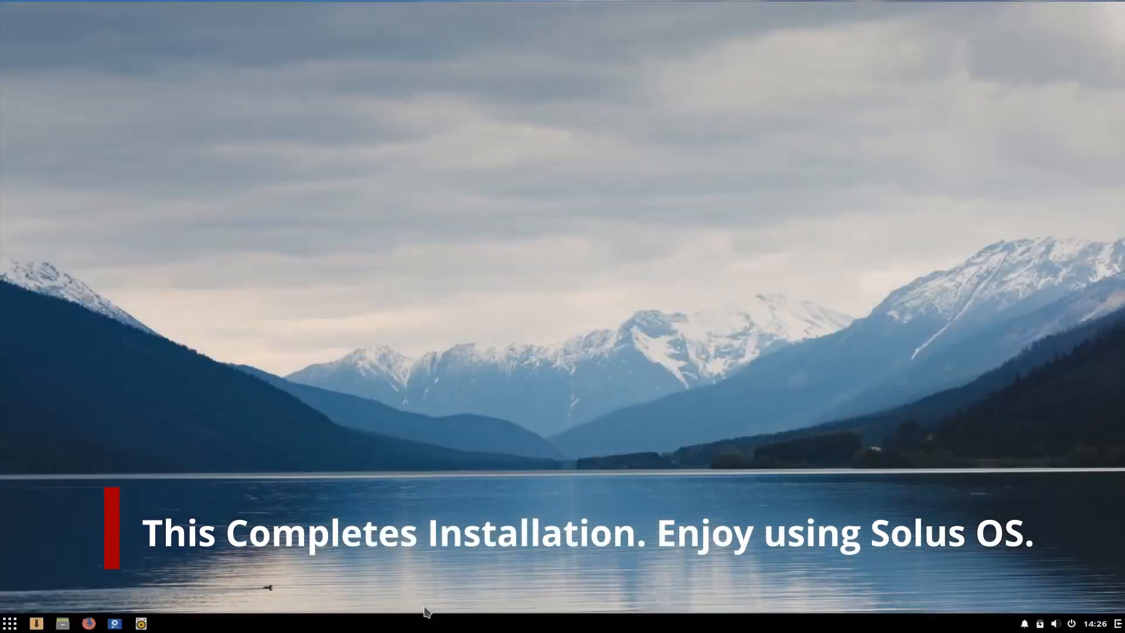